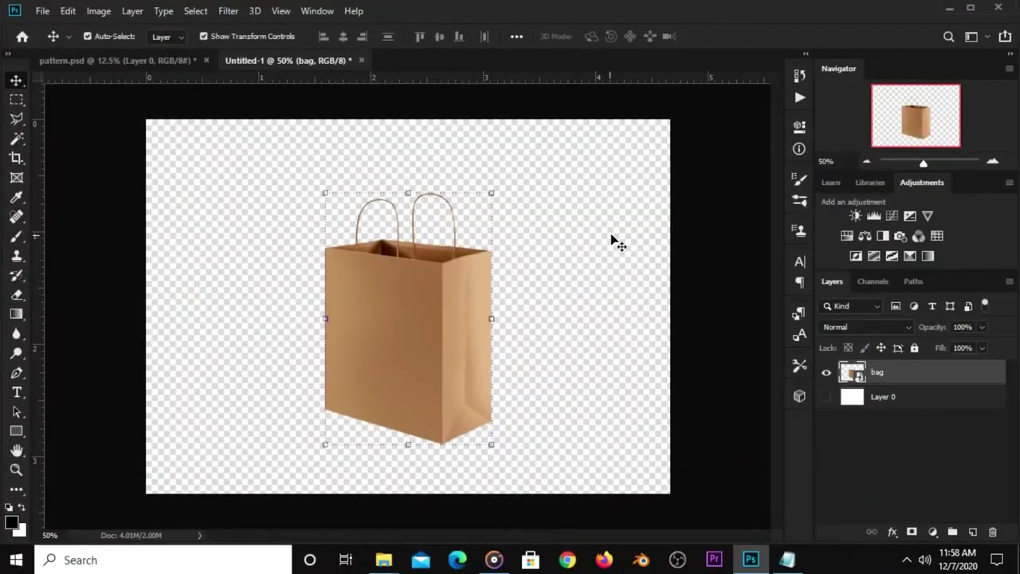
# Step: Nudge the shopping bag slightly lower on the canvas with the Move tool
pyautogui.scroll(-1, 605, 244)
pyautogui.scroll(1, 605, 253)
pyautogui.moveTo(379, 342); pyautogui.dragTo(380, 358)
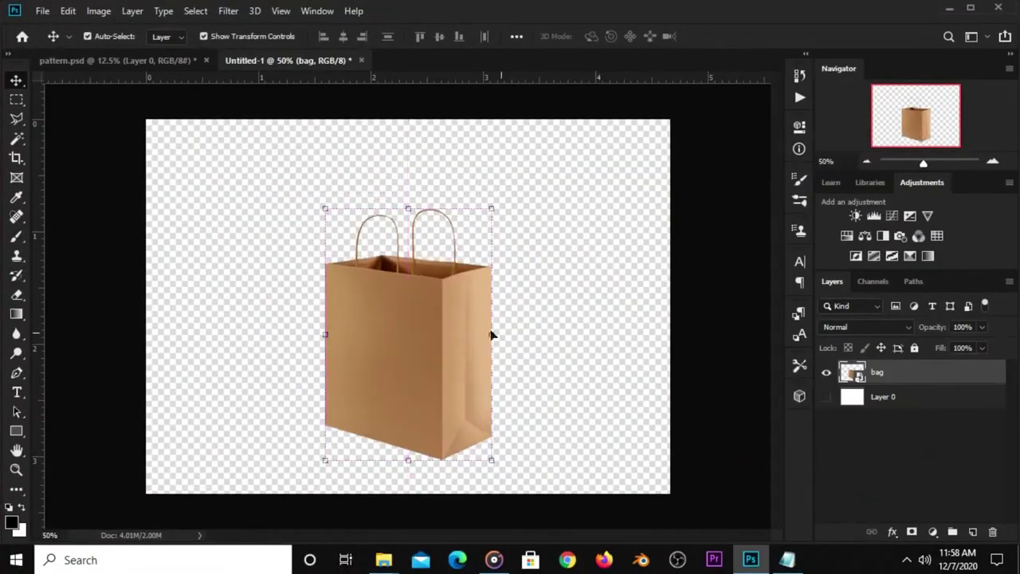
# Step: Rasterize the bag layer, check it by toggling visibility, and switch to pattern.psd
pyautogui.rightClick(916, 369)
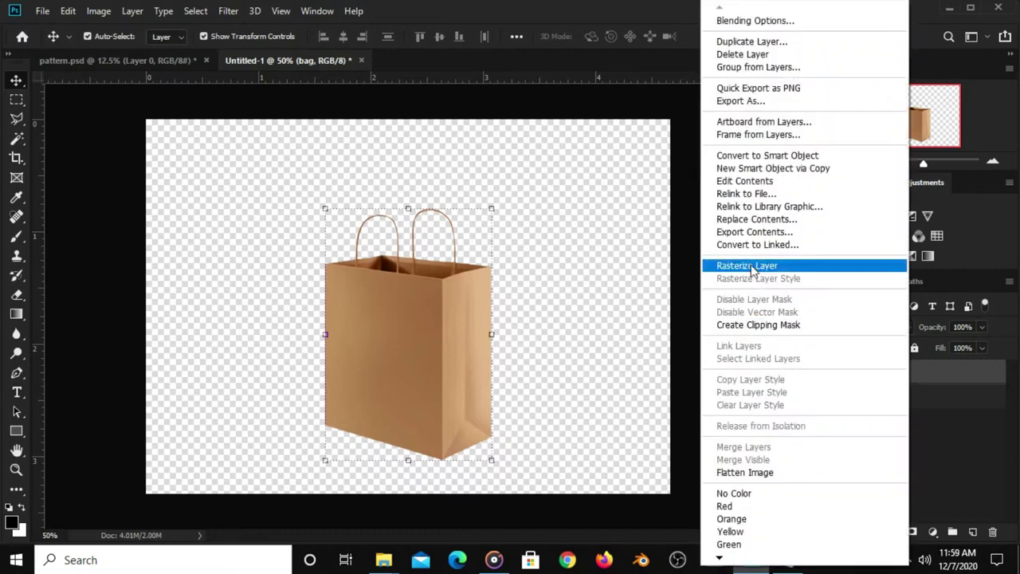
pyautogui.click(761, 269)
pyautogui.click(825, 371)
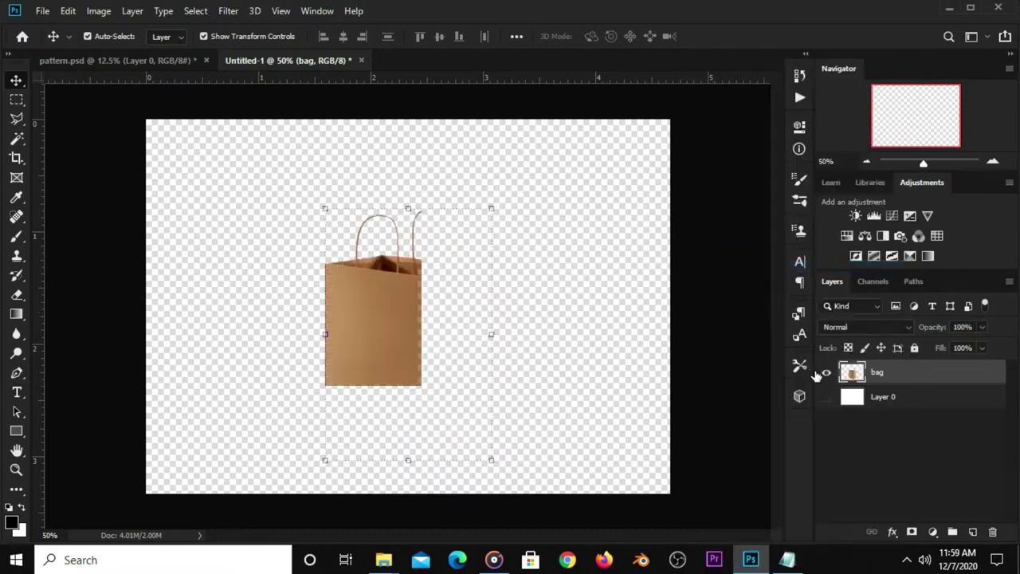
pyautogui.click(689, 298)
pyautogui.click(160, 61)
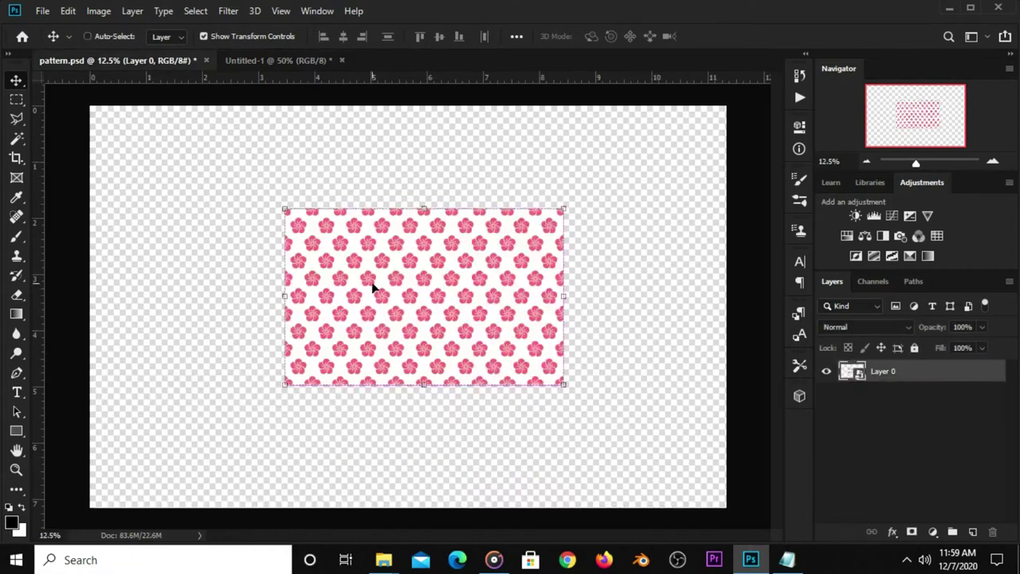
# Step: Copy the pink pattern, add an empty layer in Untitled-1, and launch Filter > Vanishing Point
pyautogui.hotkey('ctrl', 'c')
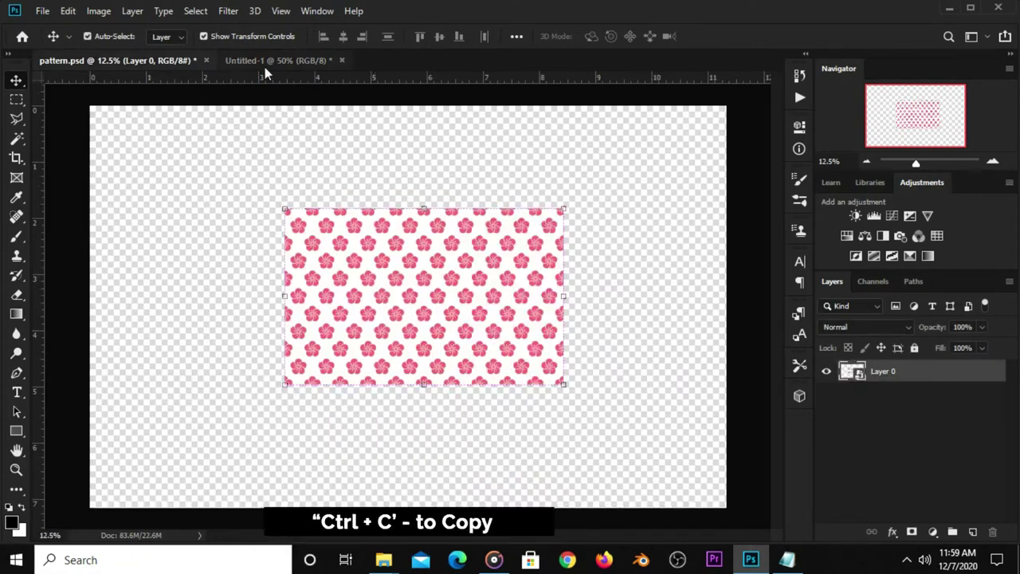
pyautogui.click(266, 62)
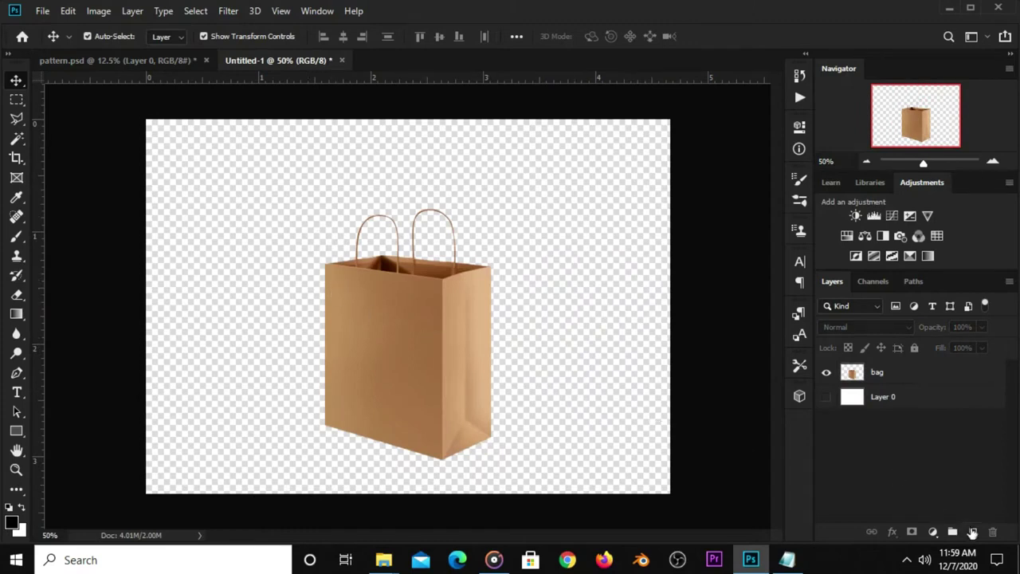
pyautogui.click(972, 532)
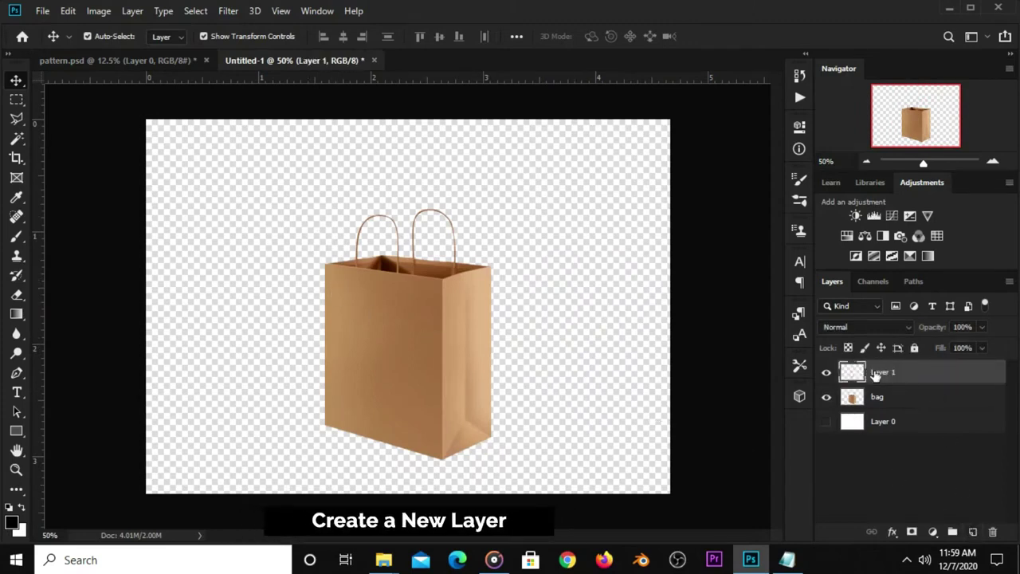
pyautogui.click(227, 12)
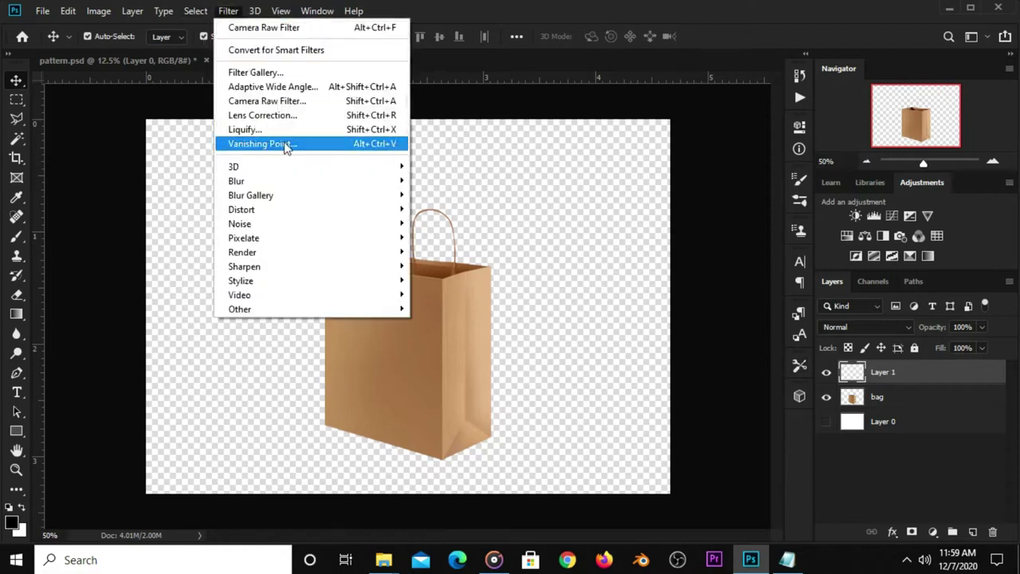
pyautogui.click(285, 144)
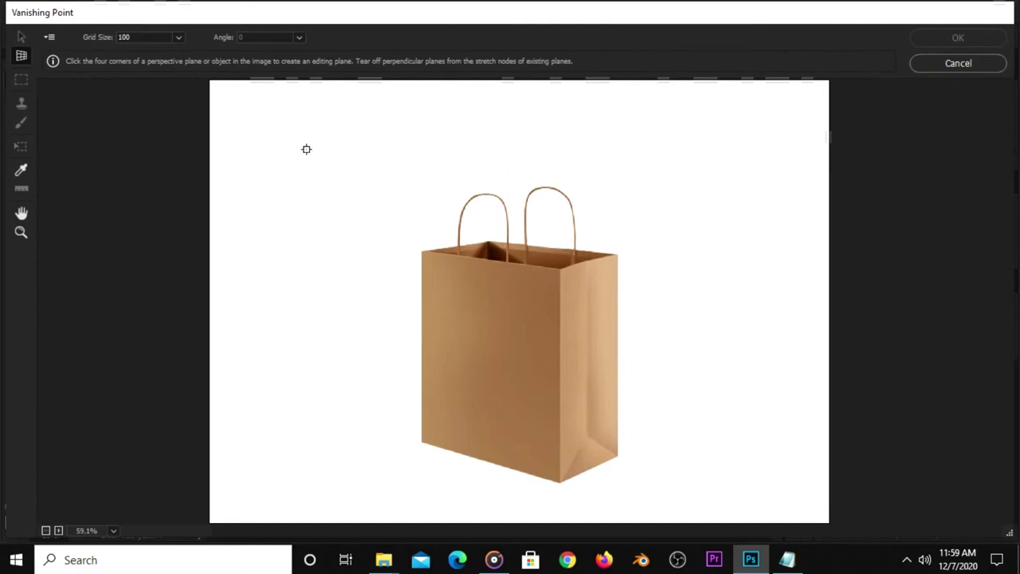
# Step: Place corner points along the bag's narrow right side to create the side perspective plane
pyautogui.click(618, 255)
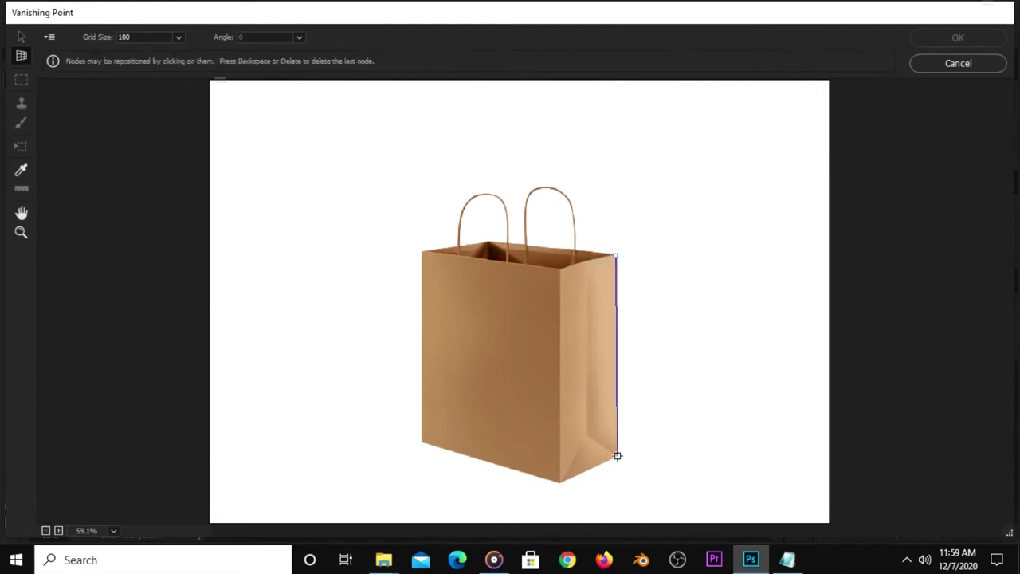
pyautogui.click(561, 482)
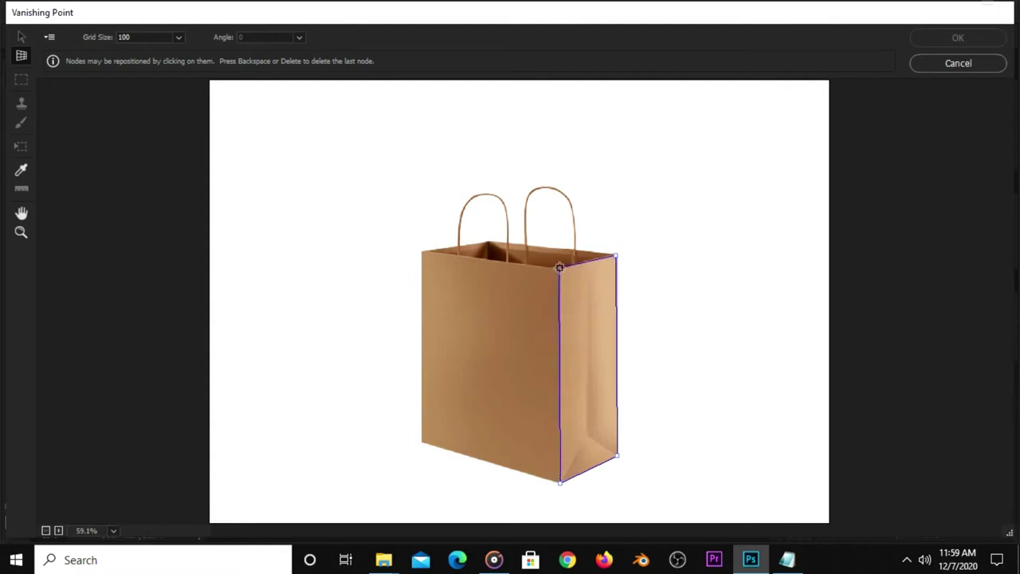
pyautogui.click(559, 267)
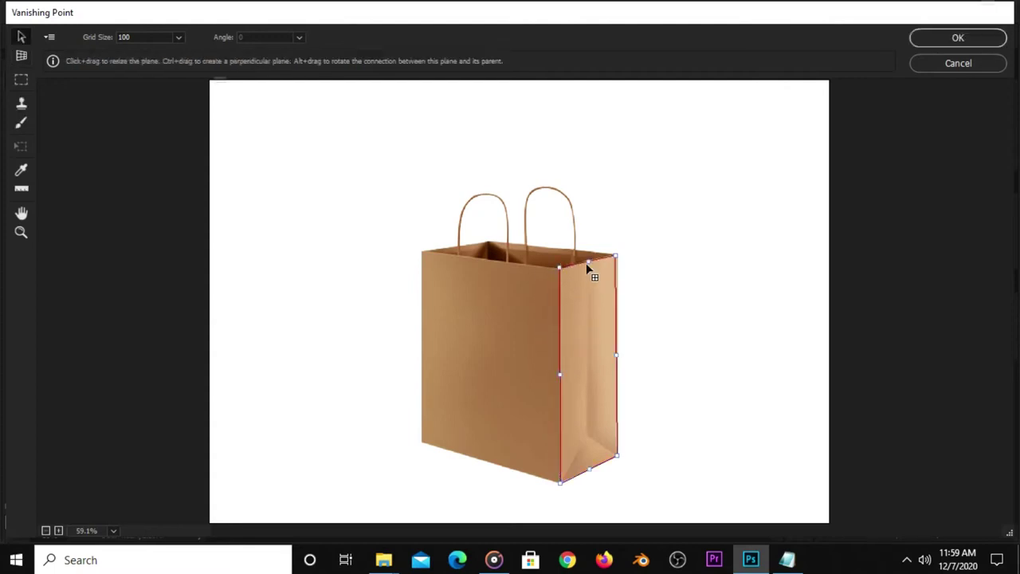
# Step: Ctrl-drag a perpendicular plane over the bag's front and align its left corners to the bag
pyautogui.moveTo(617, 256); pyautogui.dragTo(619, 257)
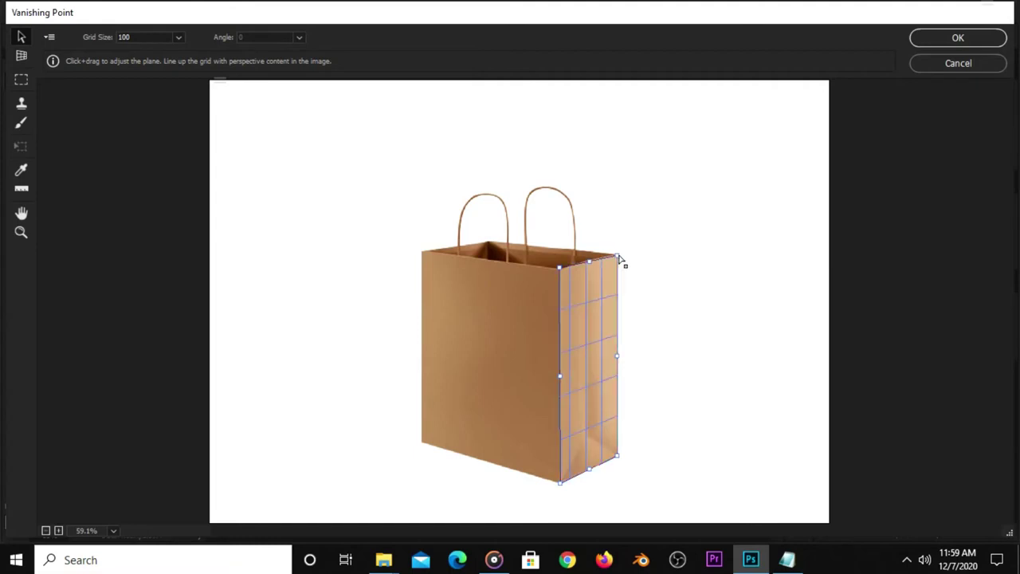
pyautogui.press('ctrl')
pyautogui.moveTo(549, 381)
pyautogui.mouseDown()
pyautogui.moveTo(416, 364)
pyautogui.moveTo(424, 359)
pyautogui.mouseUp()
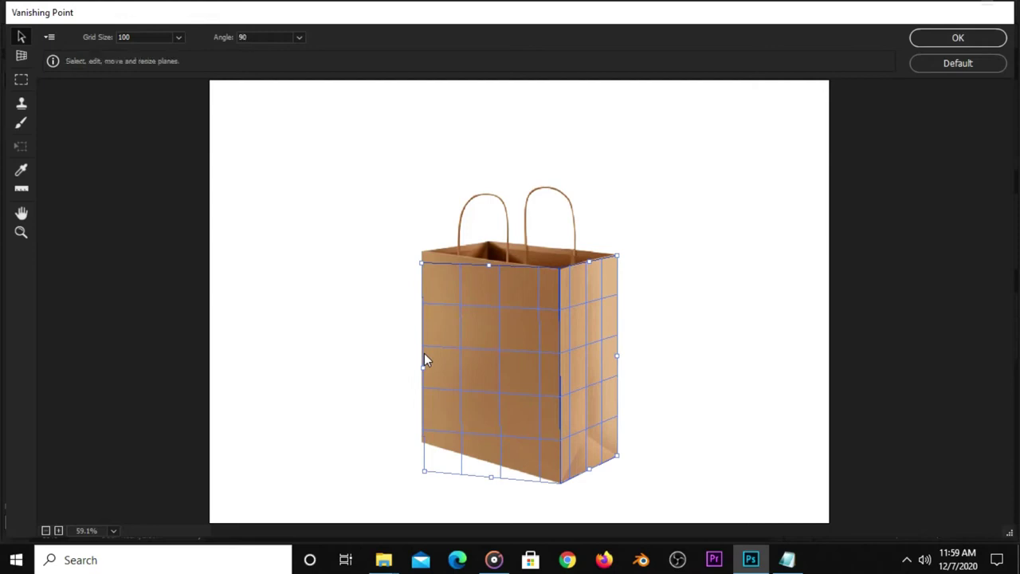
pyautogui.moveTo(422, 268); pyautogui.dragTo(425, 253)
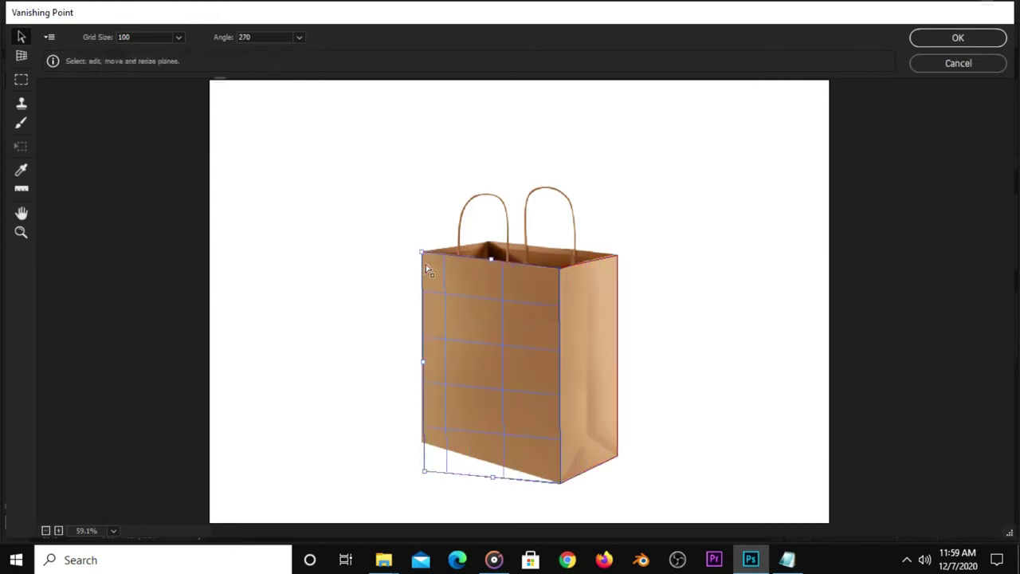
pyautogui.moveTo(425, 475); pyautogui.dragTo(420, 447)
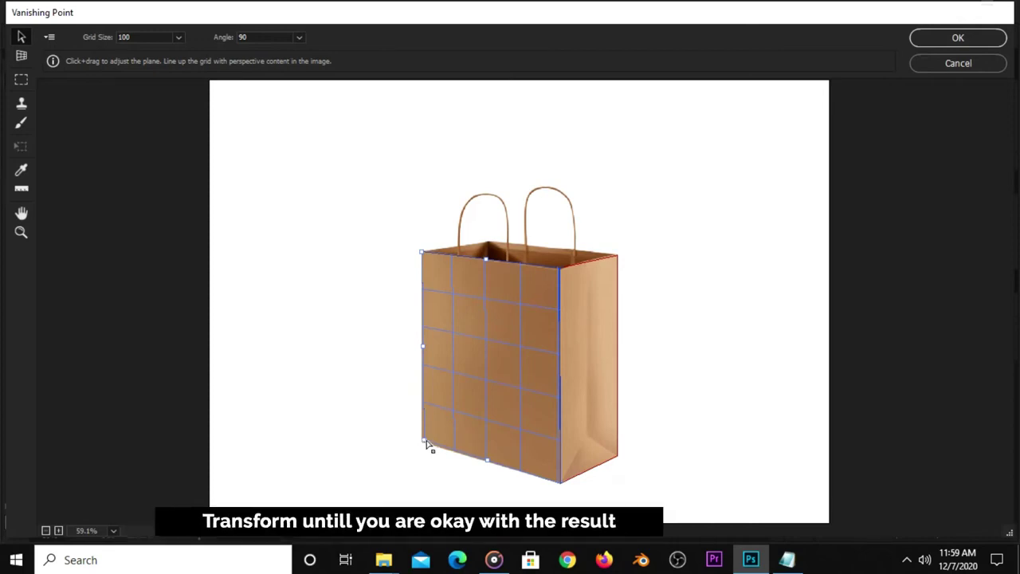
# Step: Refine the front plane's bottom-left corner to match the bag, then deselect the plane
pyautogui.moveTo(423, 444); pyautogui.dragTo(420, 445)
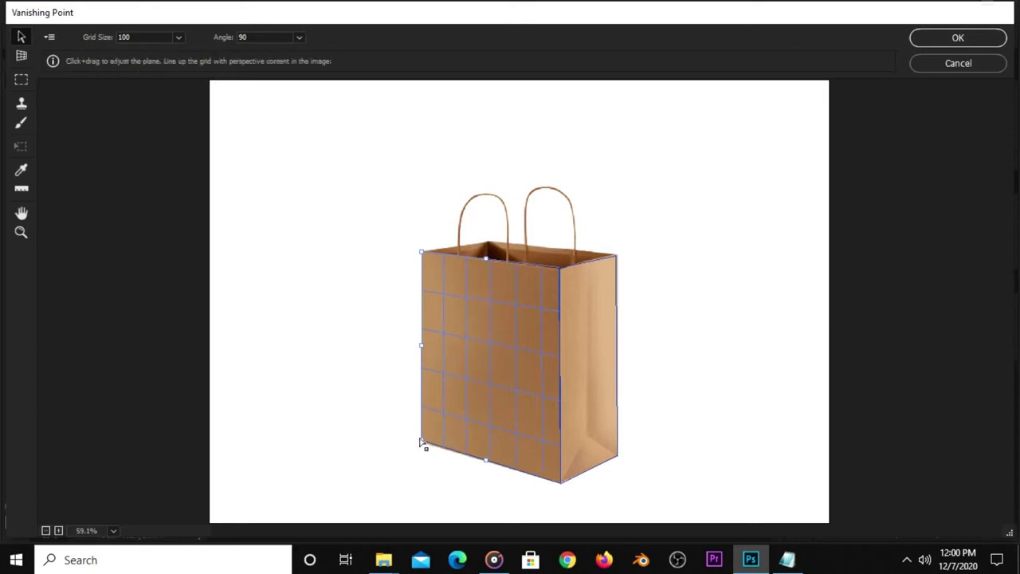
pyautogui.moveTo(420, 444); pyautogui.dragTo(422, 446)
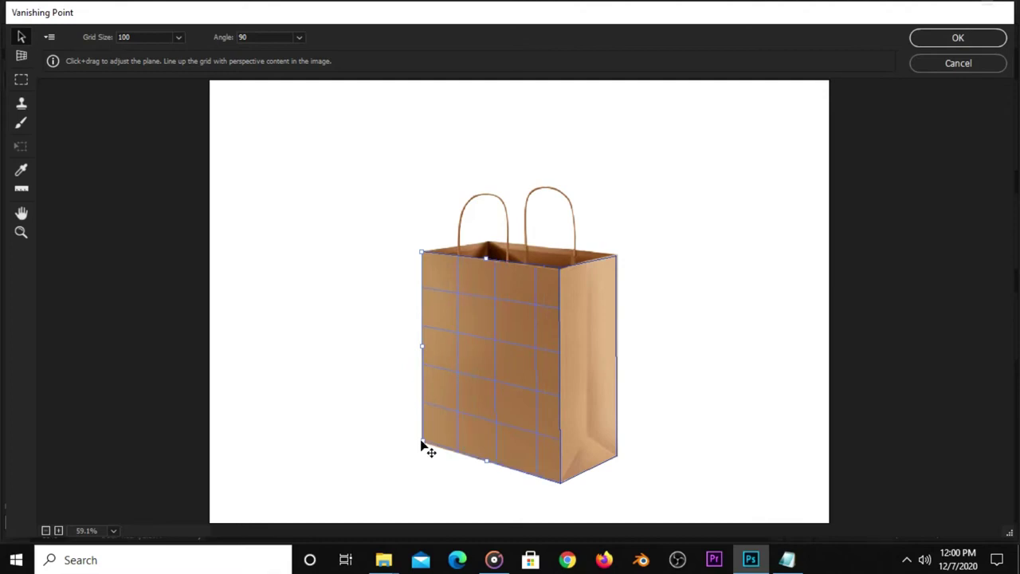
pyautogui.moveTo(422, 444); pyautogui.dragTo(422, 445)
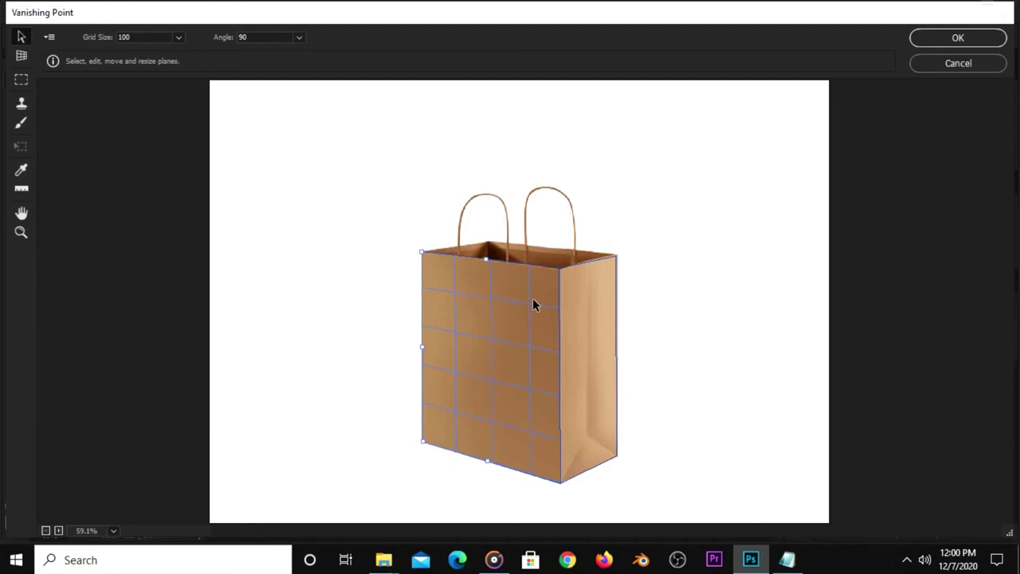
pyautogui.click(664, 340)
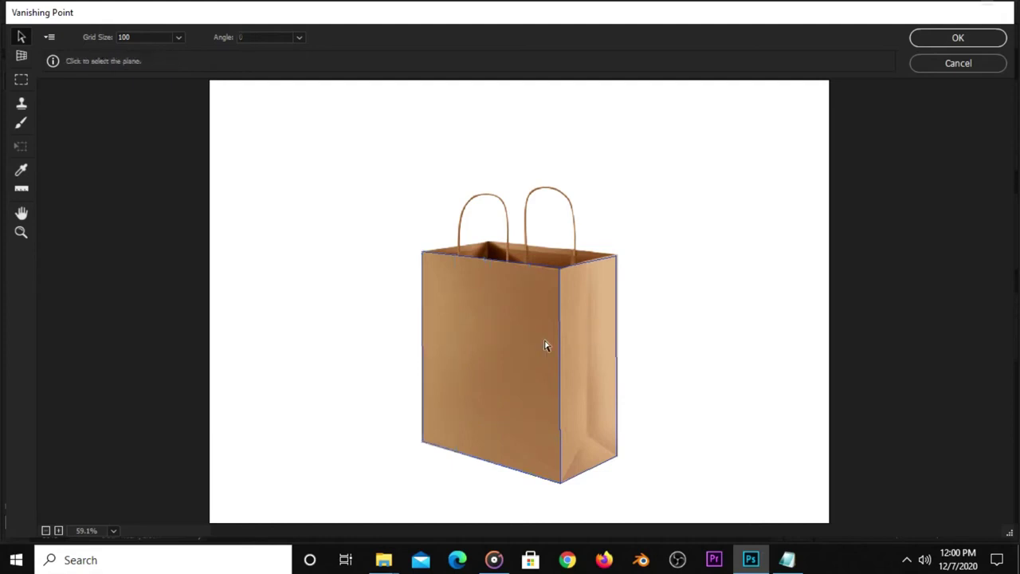
# Step: Switch to the Marquee tool and confirm the Vanishing Point planes with OK
pyautogui.press('m')
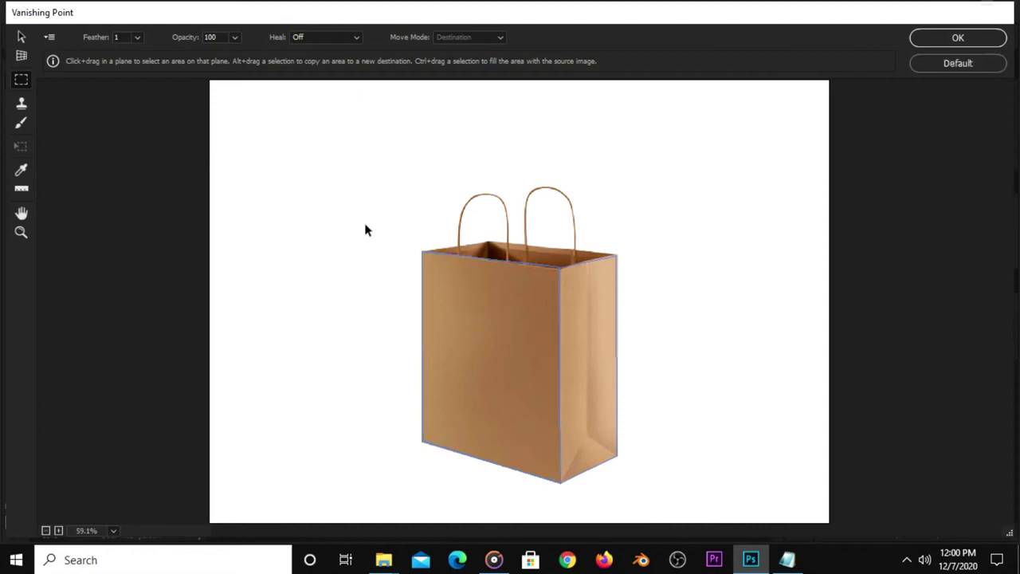
pyautogui.click(919, 40)
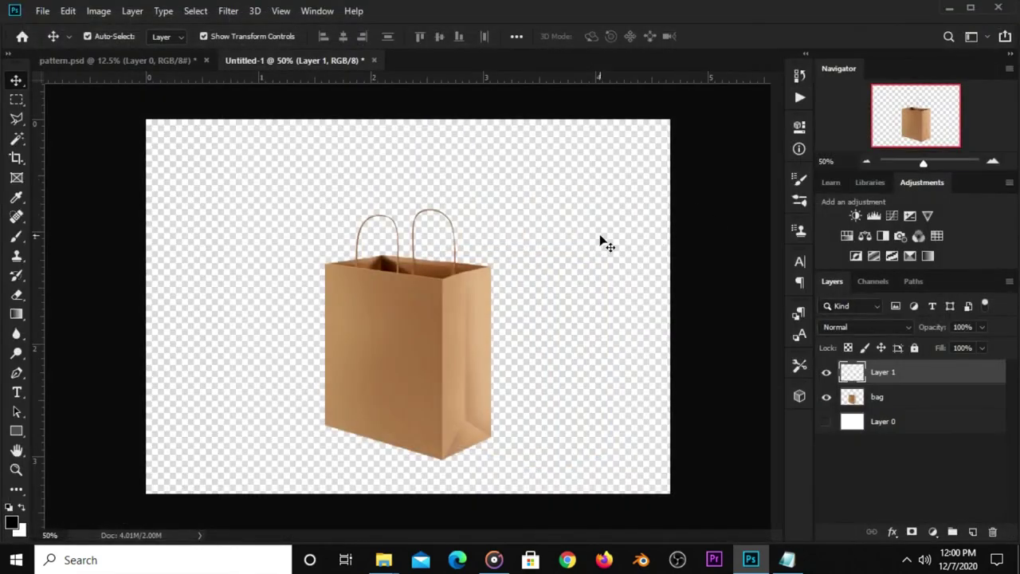
# Step: Select all and copy the pattern in pattern.psd, then reopen Vanishing Point on Untitled-1
pyautogui.click(116, 60)
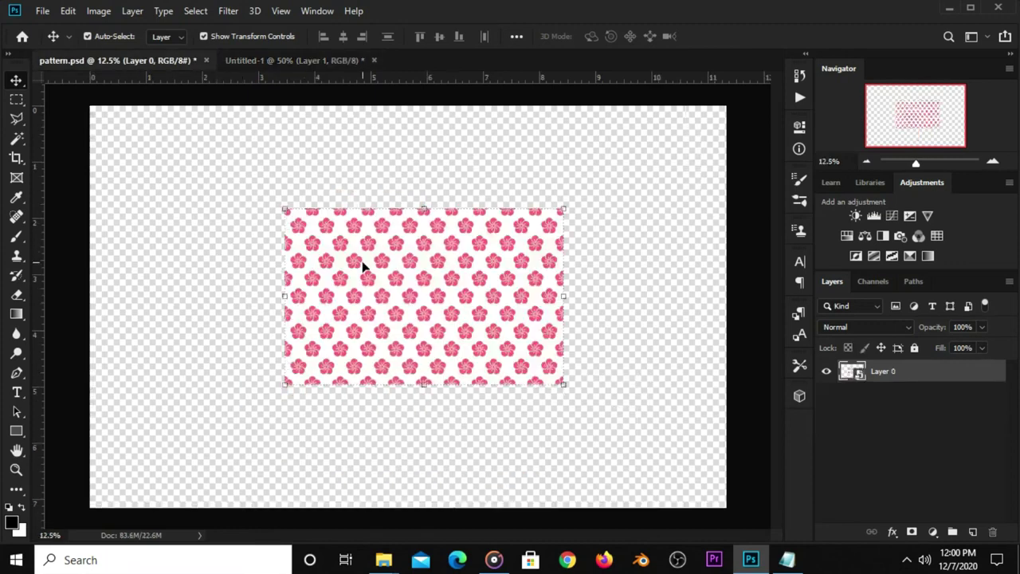
pyautogui.hotkey('ctrl', 'a')
pyautogui.hotkey('ctrl', 'c')
pyautogui.click(273, 61)
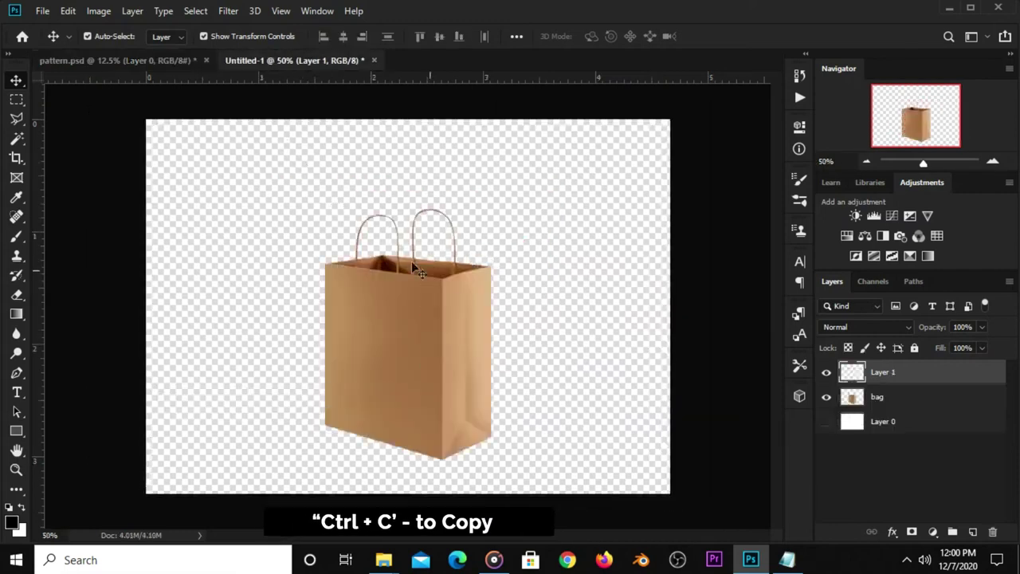
pyautogui.click(228, 12)
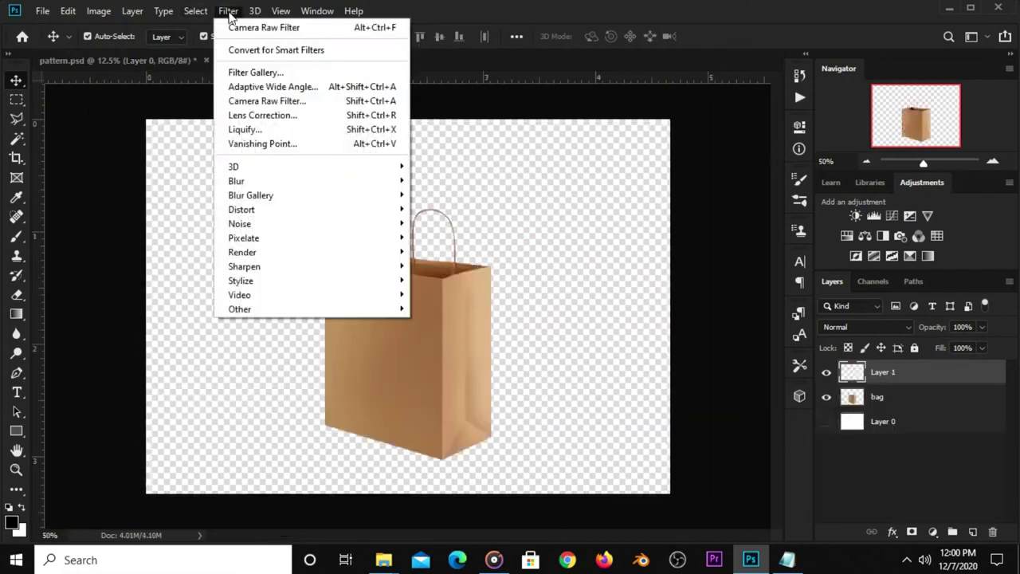
pyautogui.click(259, 145)
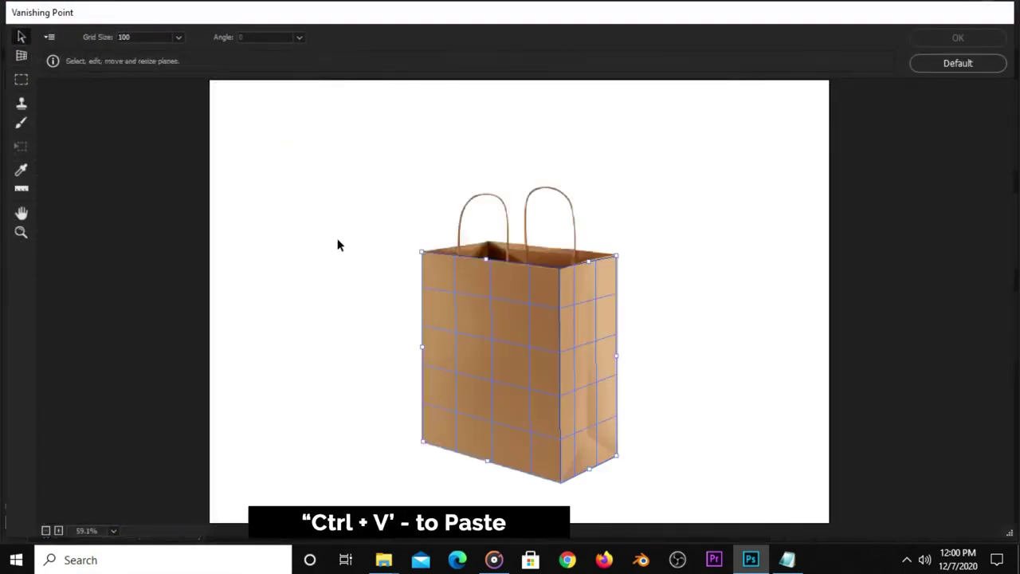
# Step: Paste the flower pattern into Vanishing Point and scale it down with the Transform tool
pyautogui.hotkey('ctrl', 'v')
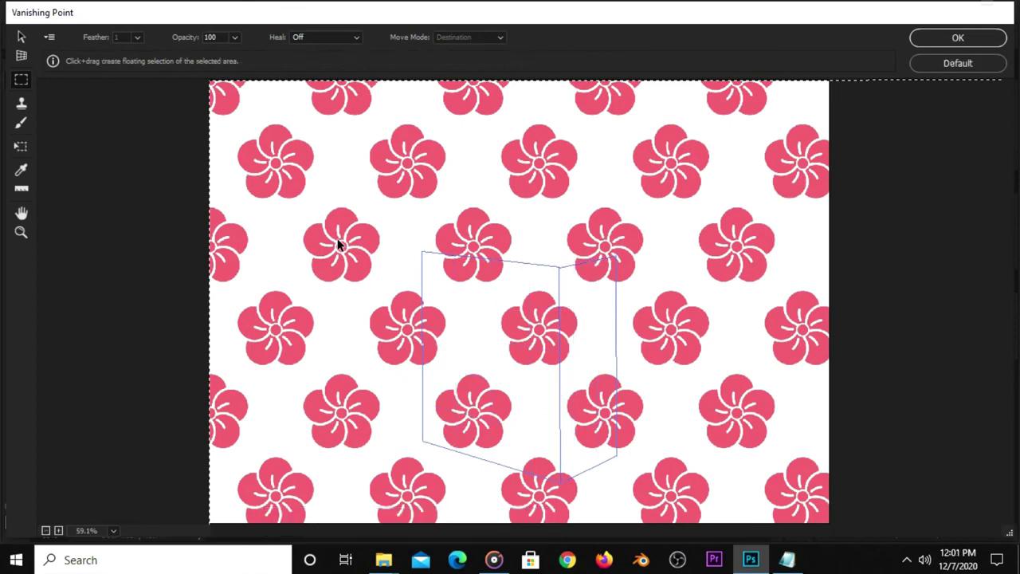
pyautogui.press('t')
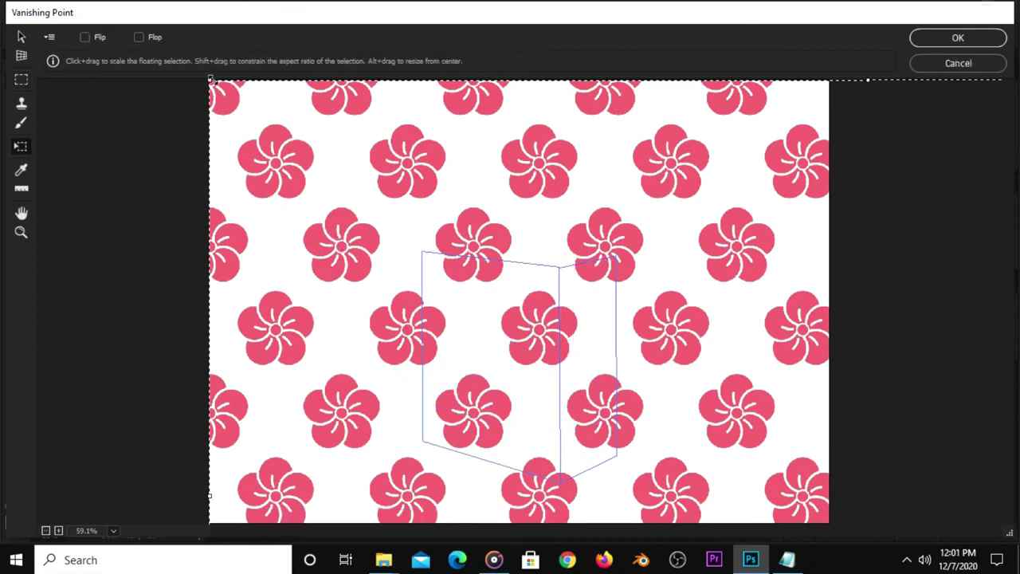
pyautogui.moveTo(201, 80)
pyautogui.mouseDown()
pyautogui.moveTo(326, 208)
pyautogui.moveTo(343, 242)
pyautogui.mouseUp()
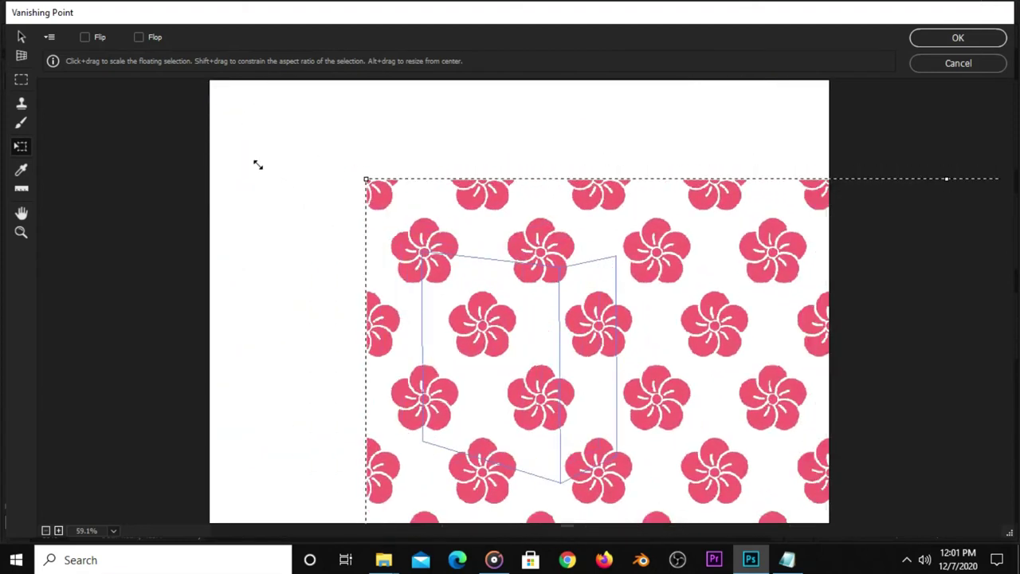
pyautogui.moveTo(343, 242); pyautogui.dragTo(244, 152)
# Step: Shrink and drag the pasted pattern until it sits over the bag's perspective grid
pyautogui.moveTo(346, 189); pyautogui.dragTo(295, 157)
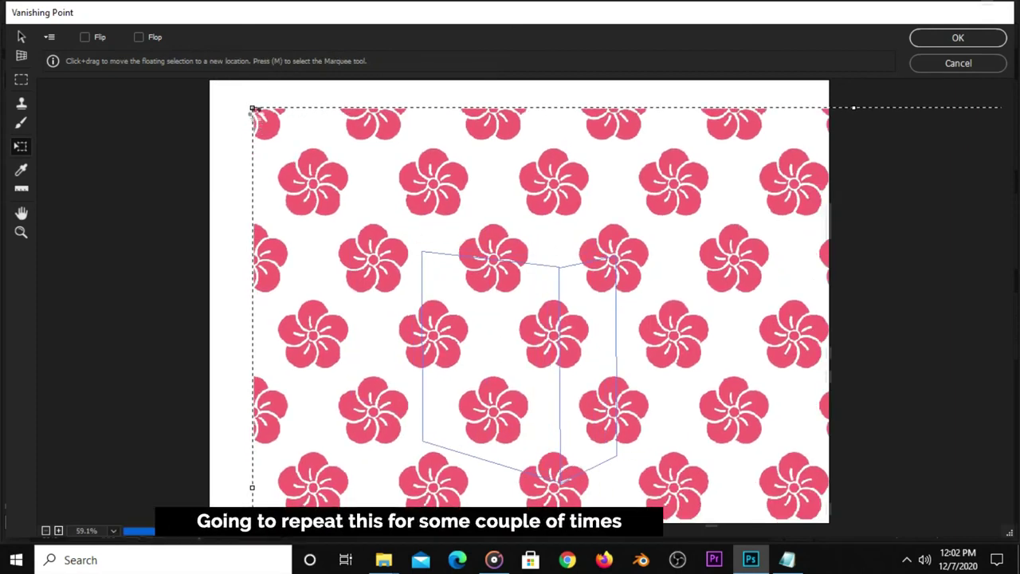
pyautogui.moveTo(253, 110); pyautogui.dragTo(319, 189)
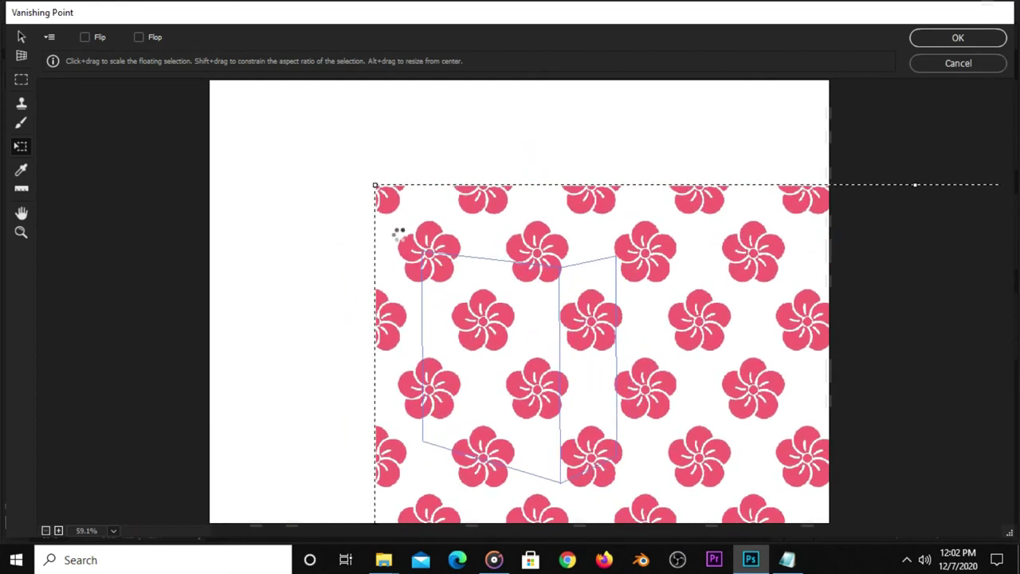
pyautogui.moveTo(385, 212)
pyautogui.mouseDown()
pyautogui.moveTo(292, 143)
pyautogui.moveTo(247, 83)
pyautogui.mouseUp()
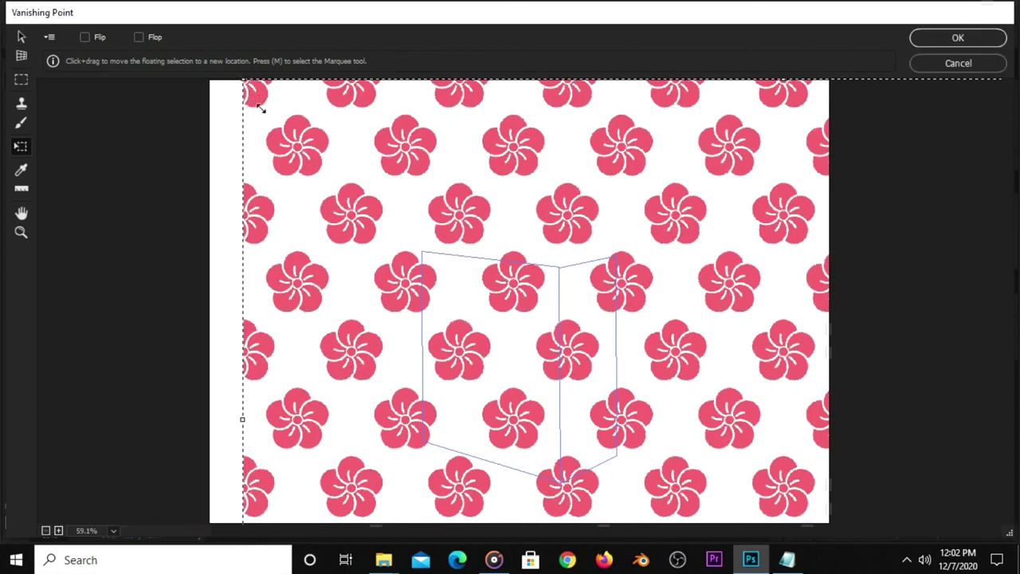
pyautogui.moveTo(264, 109); pyautogui.dragTo(298, 158)
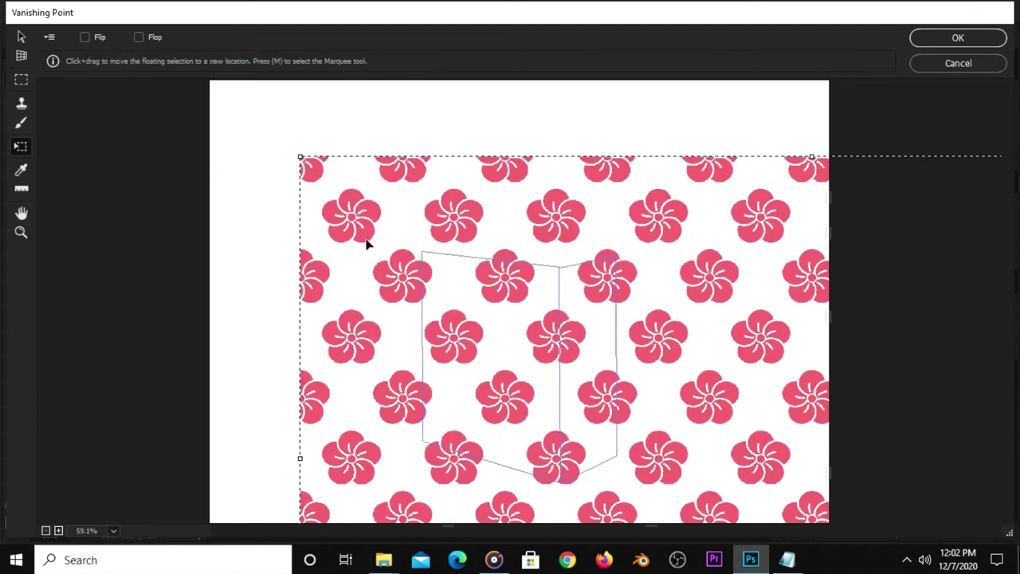
pyautogui.moveTo(356, 247); pyautogui.dragTo(256, 96)
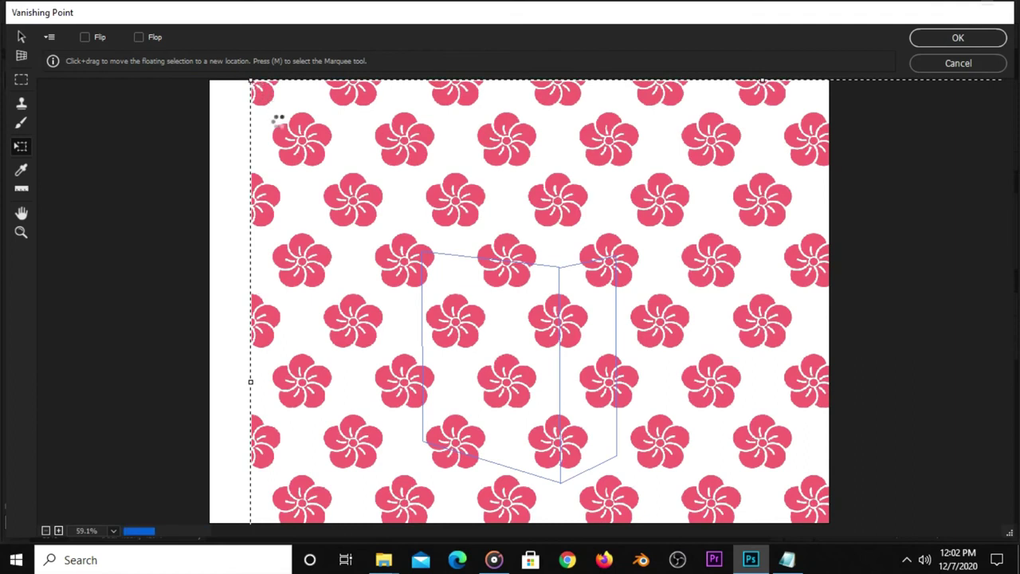
pyautogui.moveTo(295, 137)
pyautogui.mouseDown()
pyautogui.moveTo(322, 194)
pyautogui.moveTo(248, 148)
pyautogui.mouseUp()
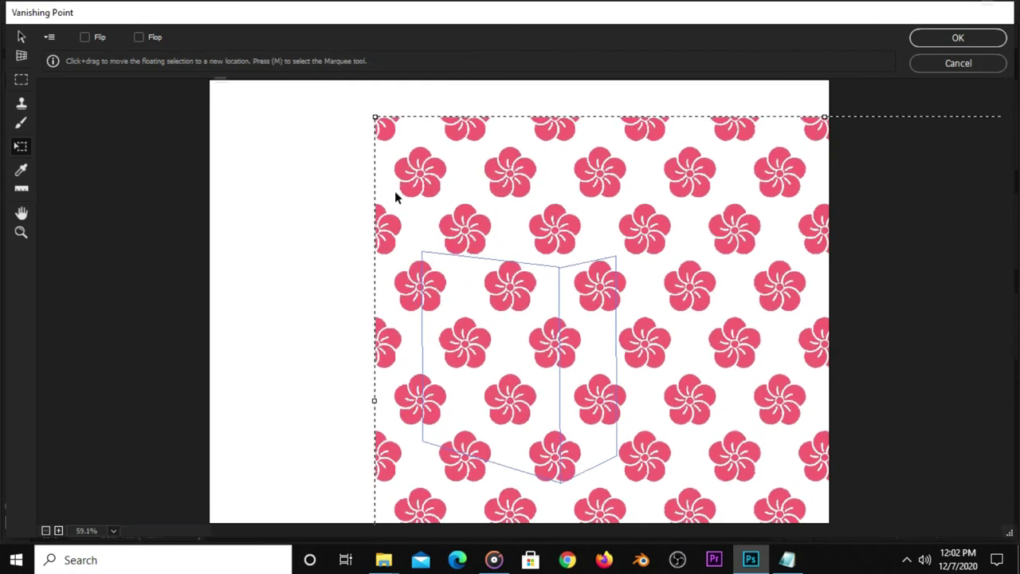
# Step: Repeatedly scale down and reposition the floating pattern into a dense tile of small flowers
pyautogui.moveTo(426, 197); pyautogui.dragTo(343, 186)
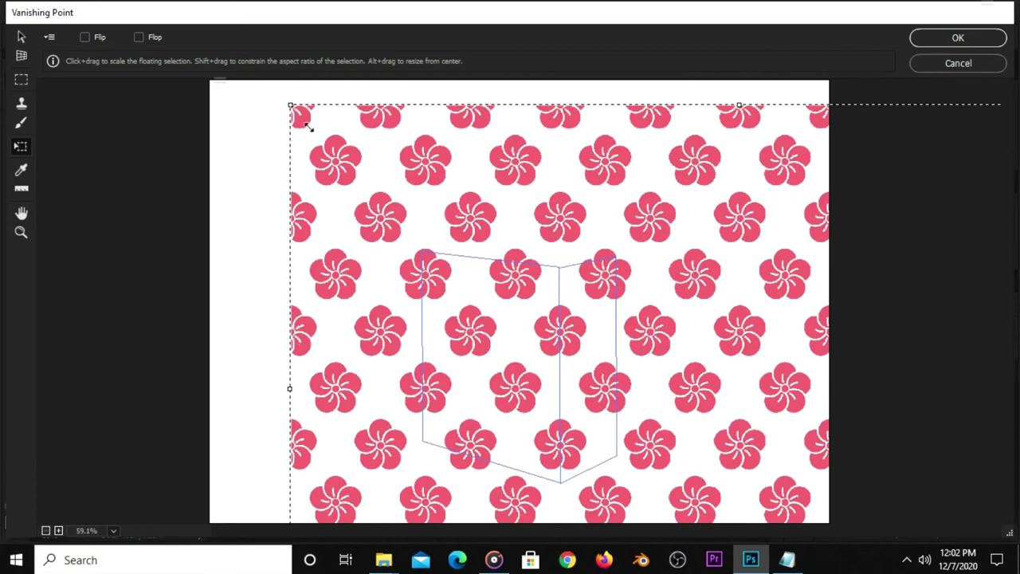
pyautogui.moveTo(290, 105); pyautogui.dragTo(335, 165)
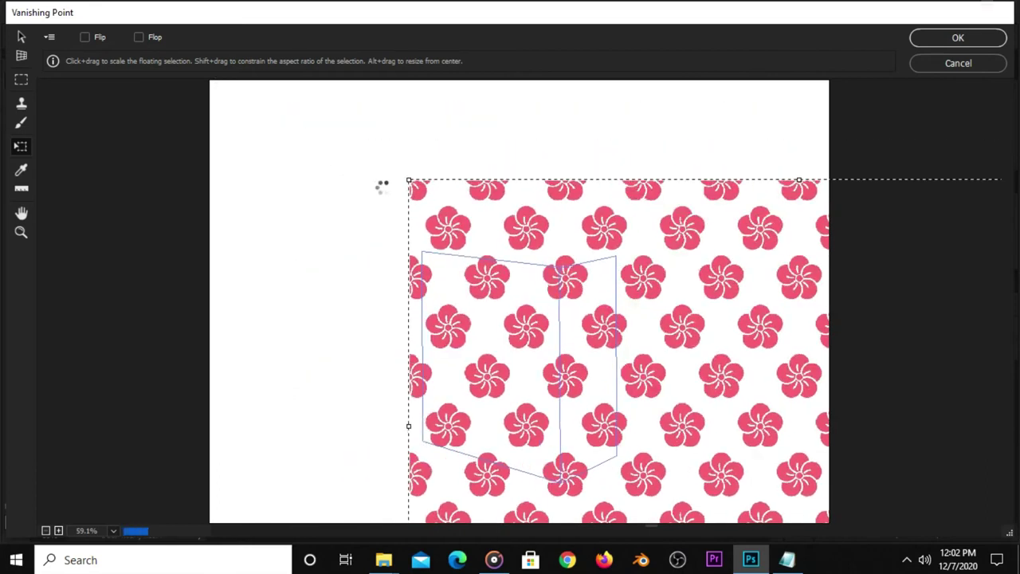
pyautogui.moveTo(427, 204); pyautogui.dragTo(348, 146)
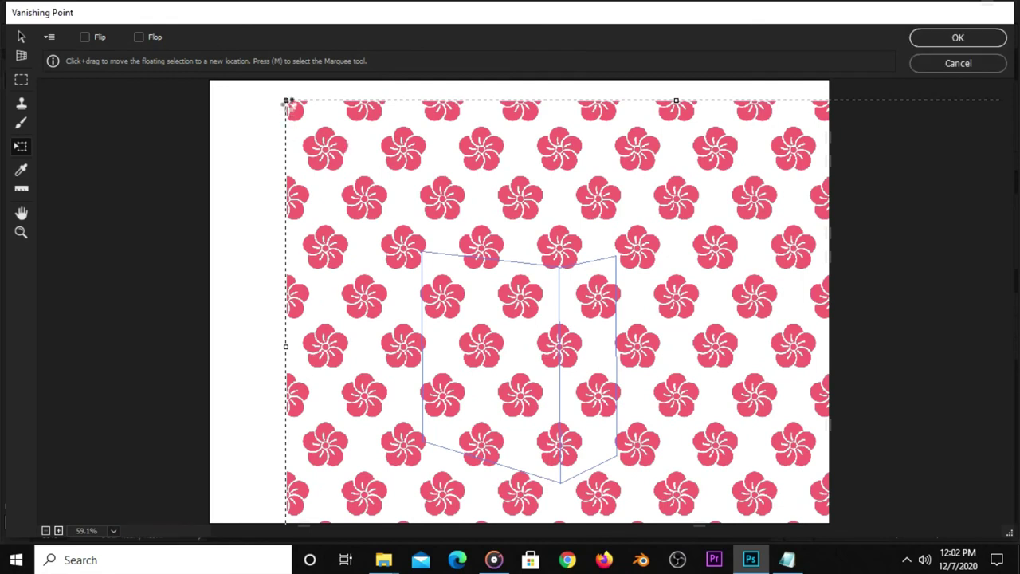
pyautogui.moveTo(286, 96); pyautogui.dragTo(351, 179)
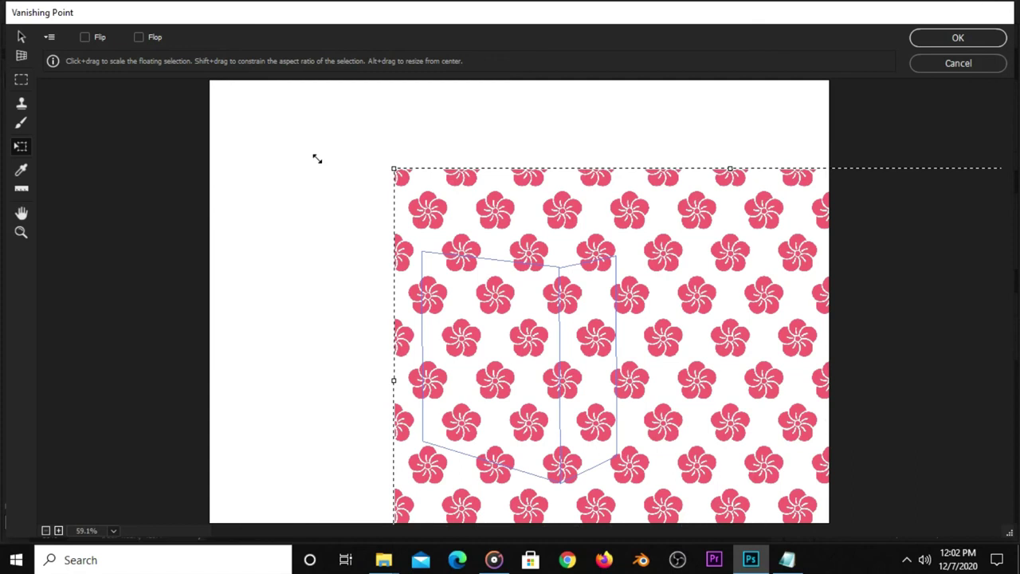
pyautogui.moveTo(351, 180); pyautogui.dragTo(326, 161)
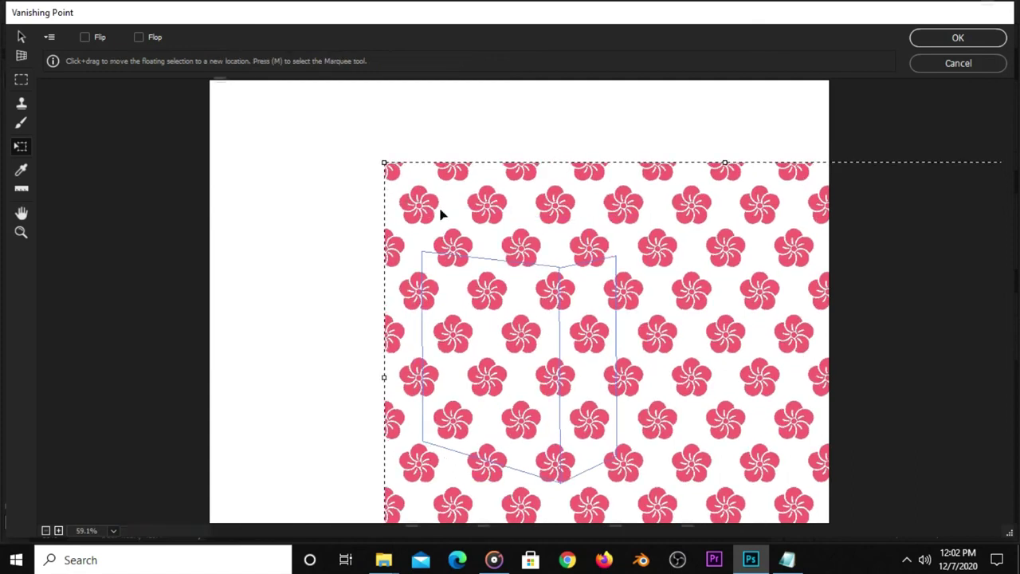
pyautogui.moveTo(442, 214); pyautogui.dragTo(371, 169)
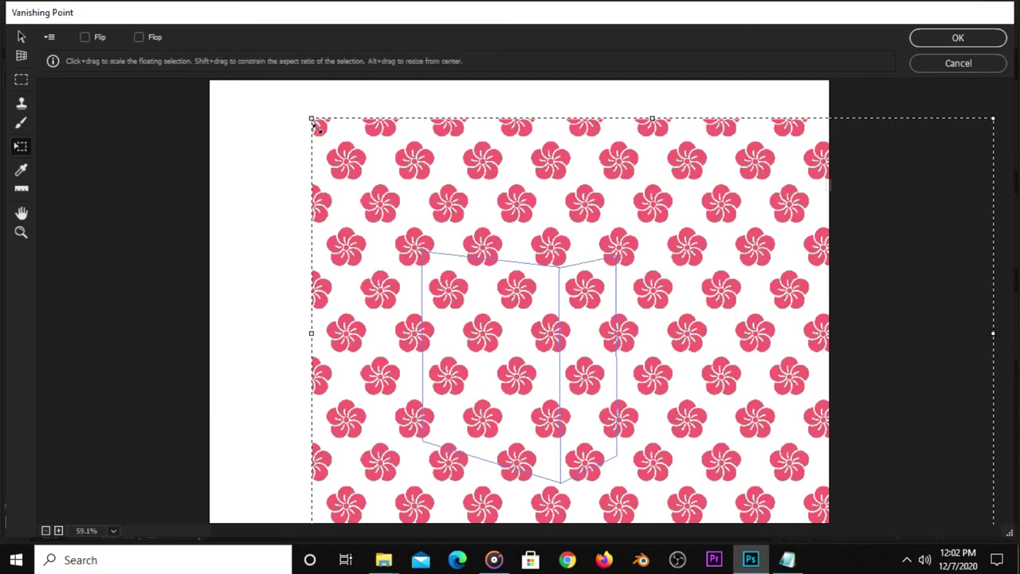
pyautogui.moveTo(311, 118); pyautogui.dragTo(356, 165)
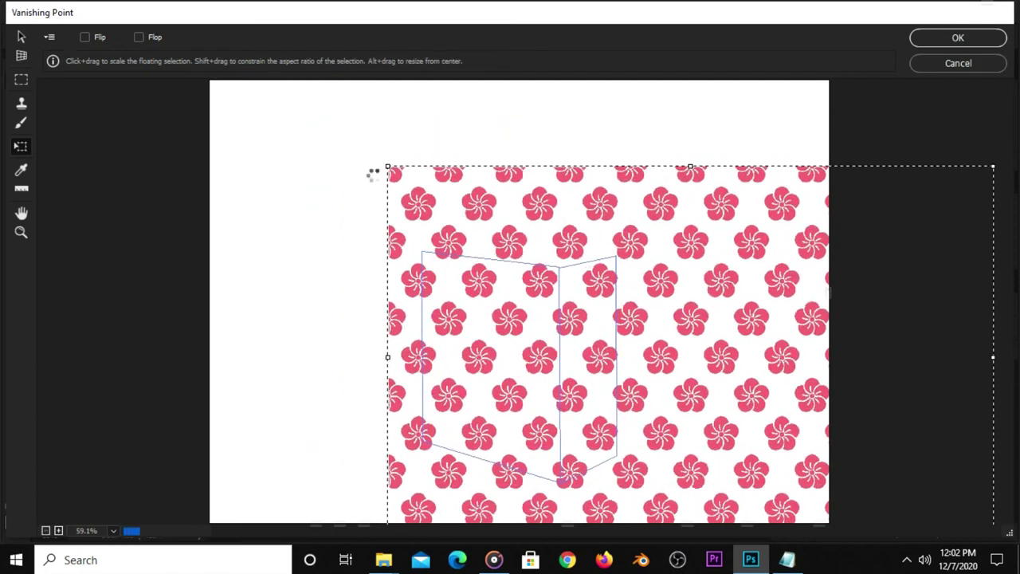
pyautogui.moveTo(500, 228); pyautogui.dragTo(397, 187)
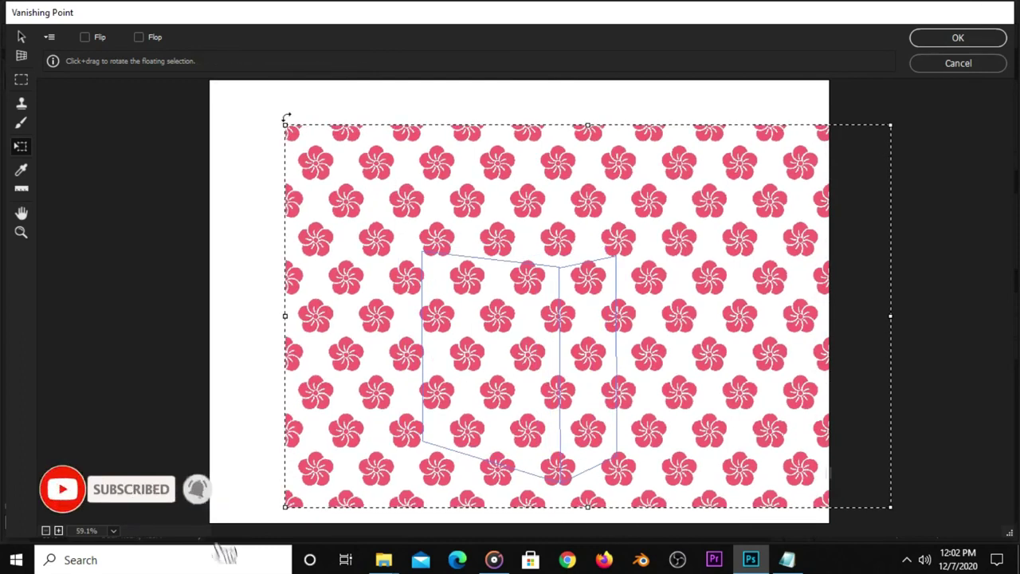
pyautogui.moveTo(297, 138); pyautogui.dragTo(378, 187)
pyautogui.moveTo(389, 193); pyautogui.dragTo(405, 204)
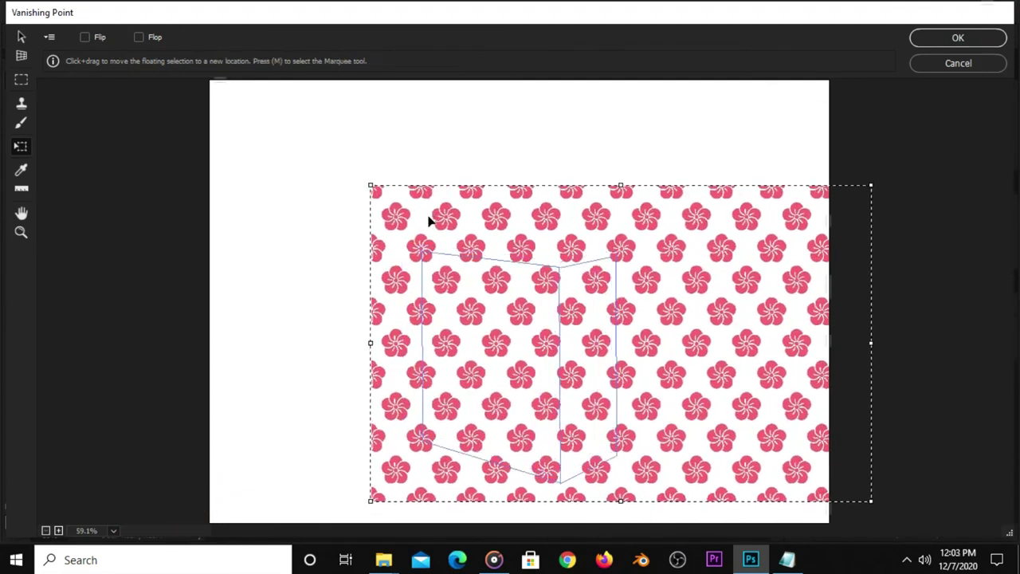
pyautogui.moveTo(369, 185); pyautogui.dragTo(395, 211)
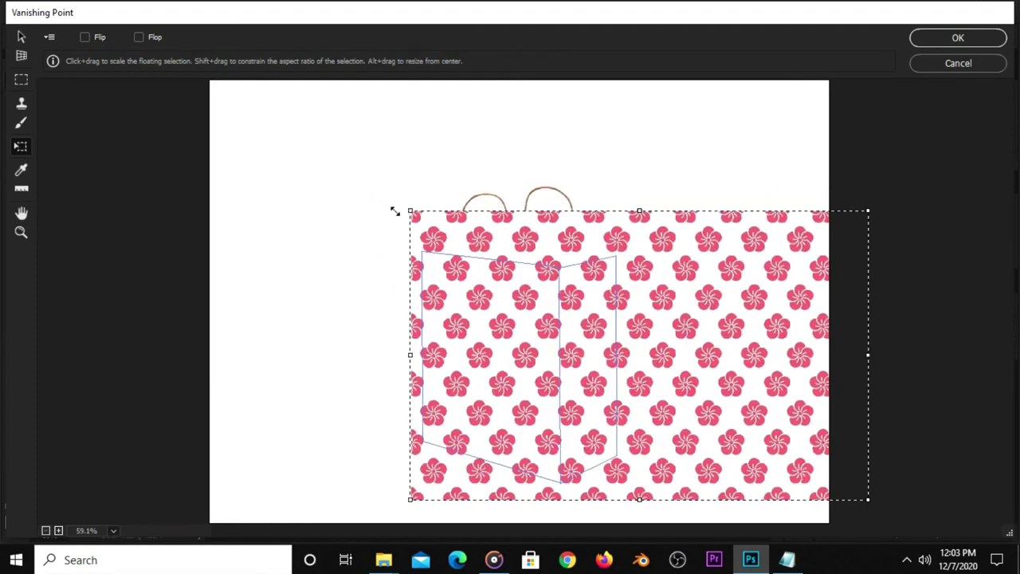
# Step: Drag the pattern onto the grid so it wraps the bag's front and side, then apply
pyautogui.moveTo(510, 367)
pyautogui.mouseDown()
pyautogui.moveTo(518, 358)
pyautogui.moveTo(470, 358)
pyautogui.mouseUp()
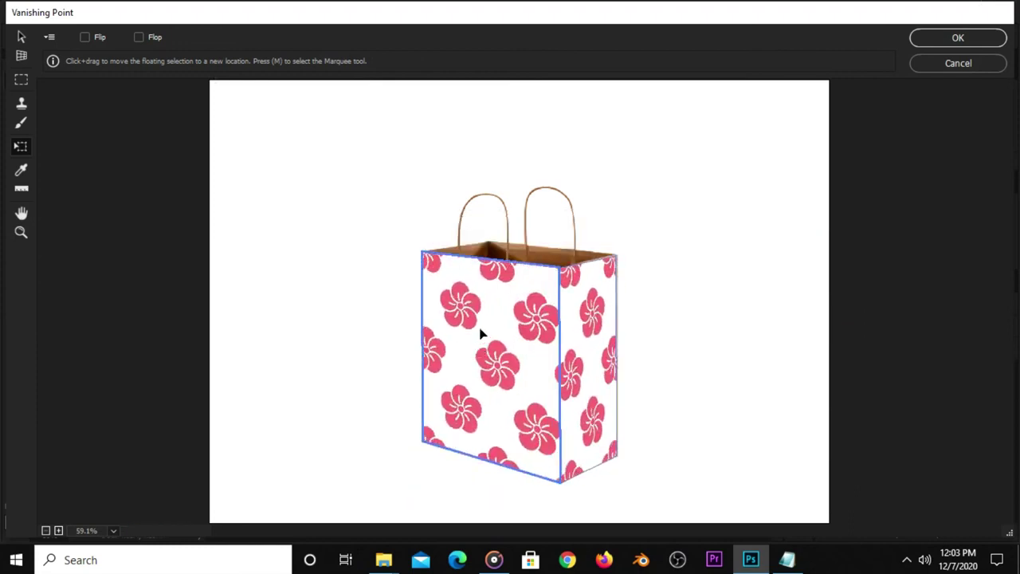
pyautogui.click(939, 37)
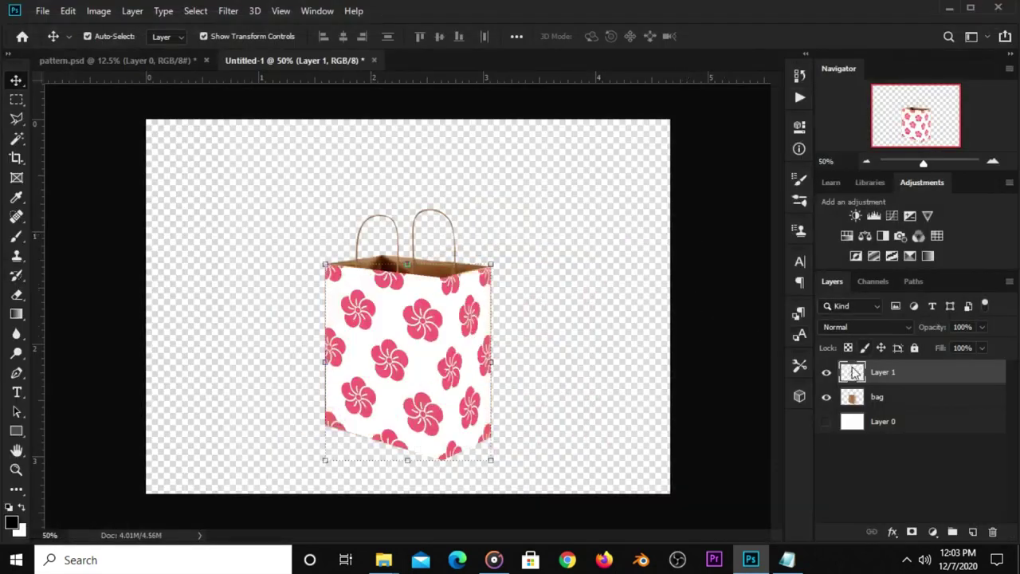
# Step: Set Layer 1's blend mode to Soft Light and toggle its visibility to compare the flowers on the kraft bag
pyautogui.click(826, 373)
pyautogui.click(840, 330)
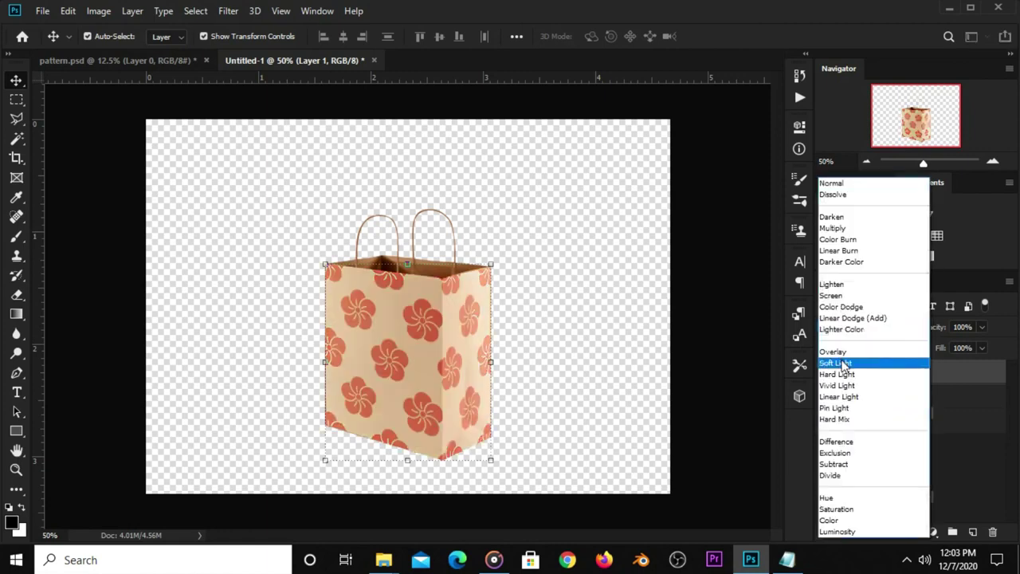
pyautogui.click(841, 364)
pyautogui.click(733, 361)
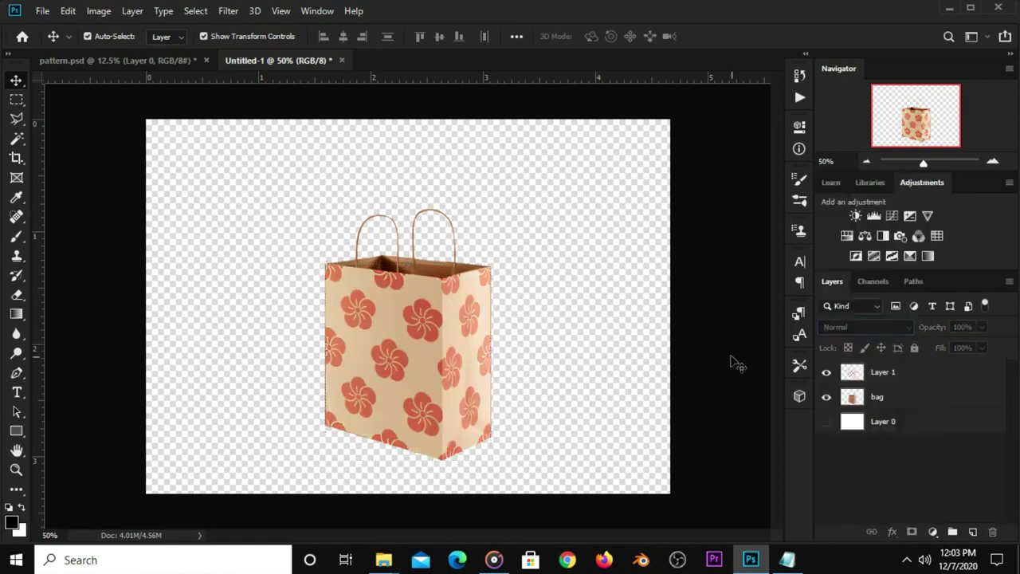
pyautogui.click(826, 373)
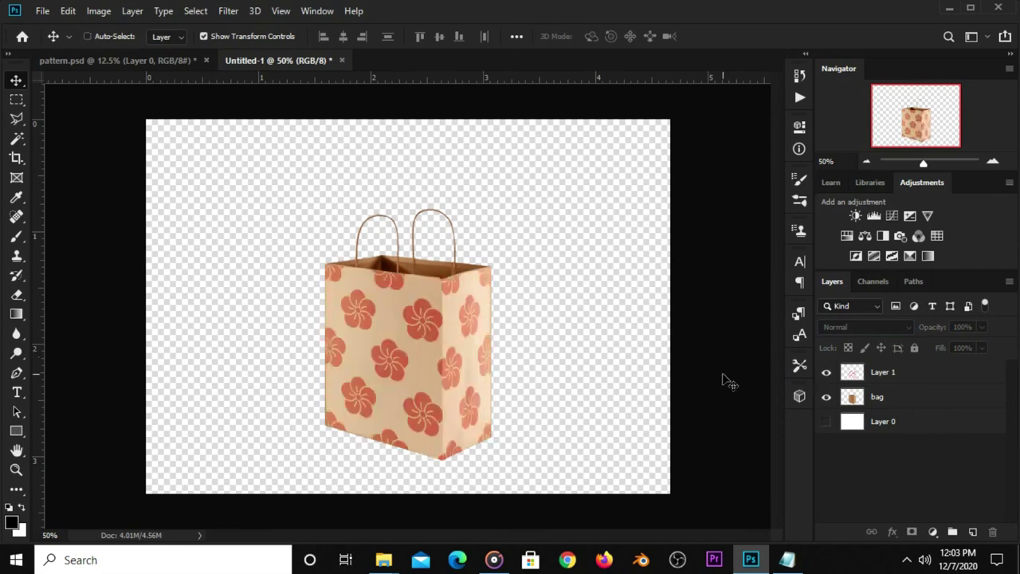
pyautogui.hotkey('ctrl', '+')
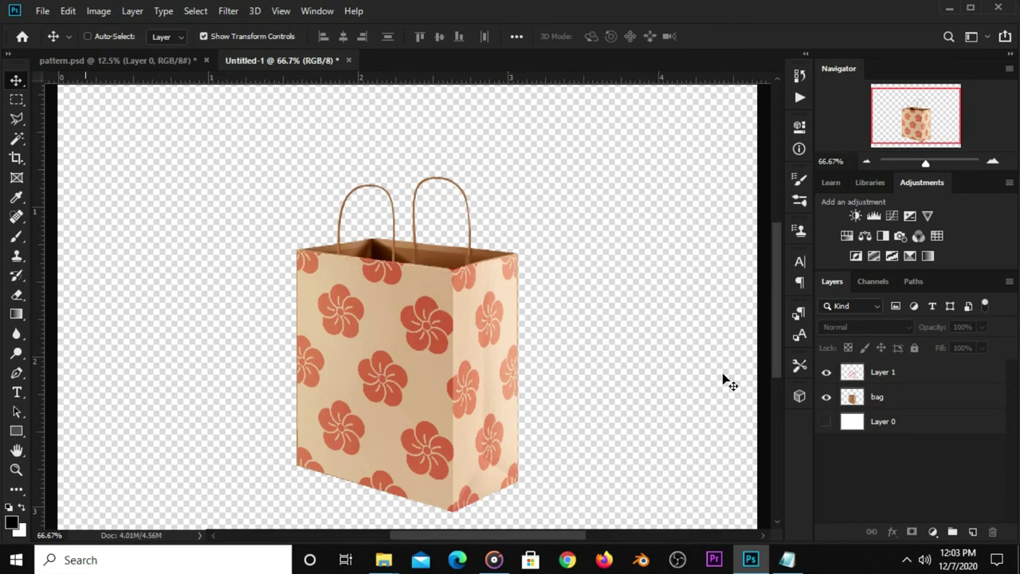
pyautogui.hotkey('ctrl', '-')
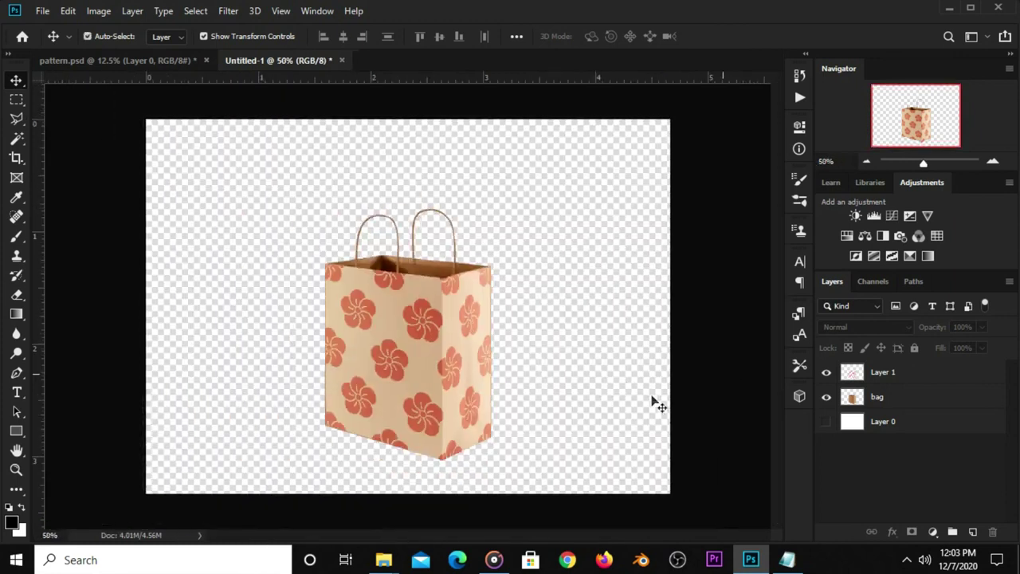